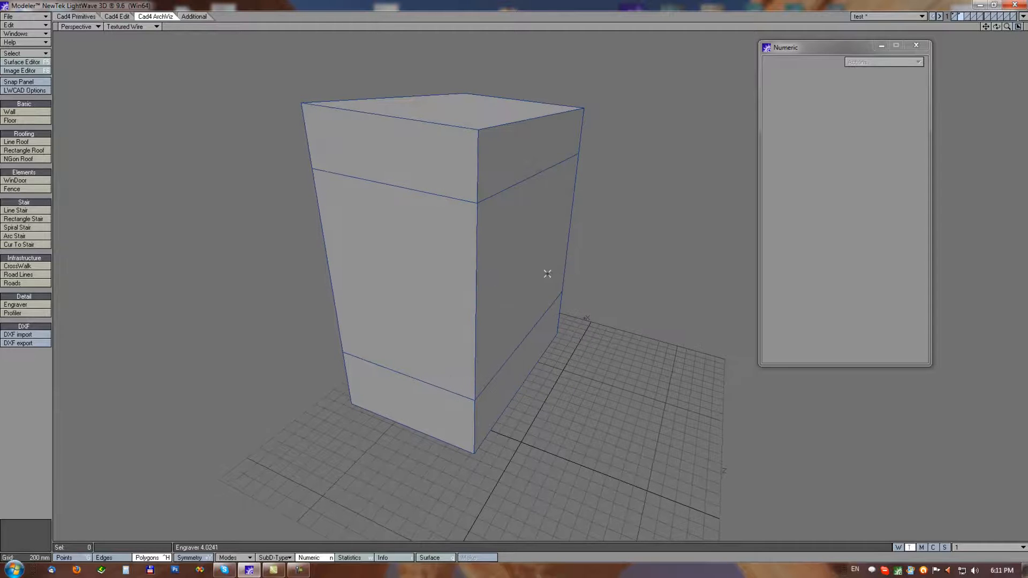
Engrave the upper and lower bands of the block's two visible sides with the ceiling_08.s1d shape at a 500 mm offset
left_click_drag(448, 165, 489, 160)
left_click(449, 411)
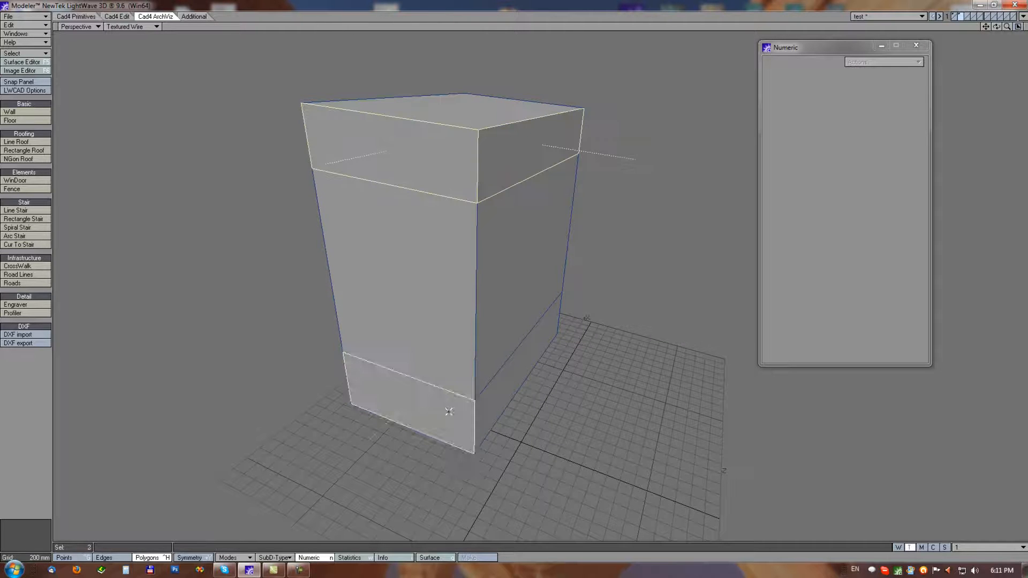
left_click(491, 409)
left_click(16, 304)
left_click_drag(537, 246, 579, 251)
left_click_drag(378, 372, 525, 308, "alt")
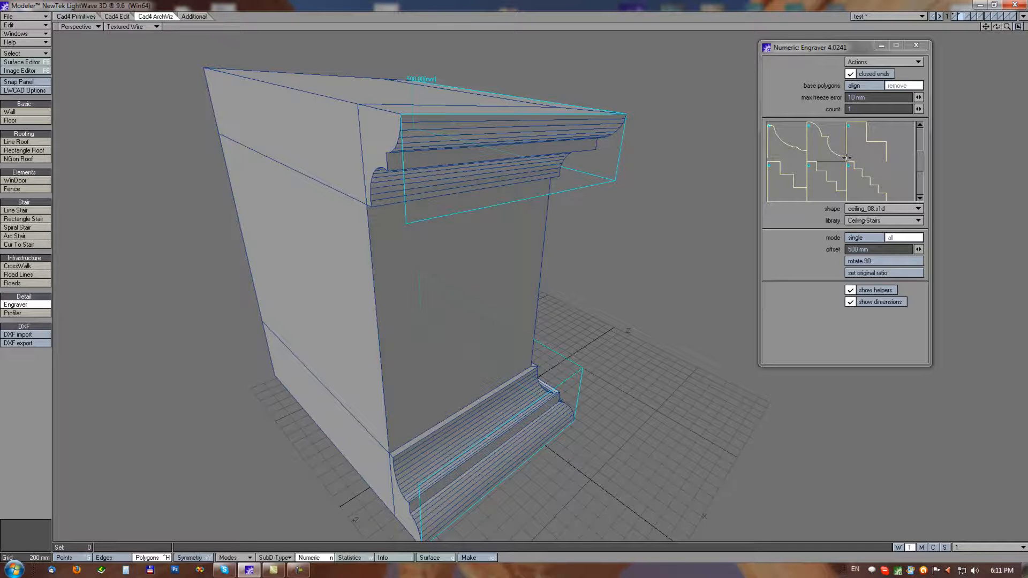
left_click_drag(476, 206, 503, 225, "alt")
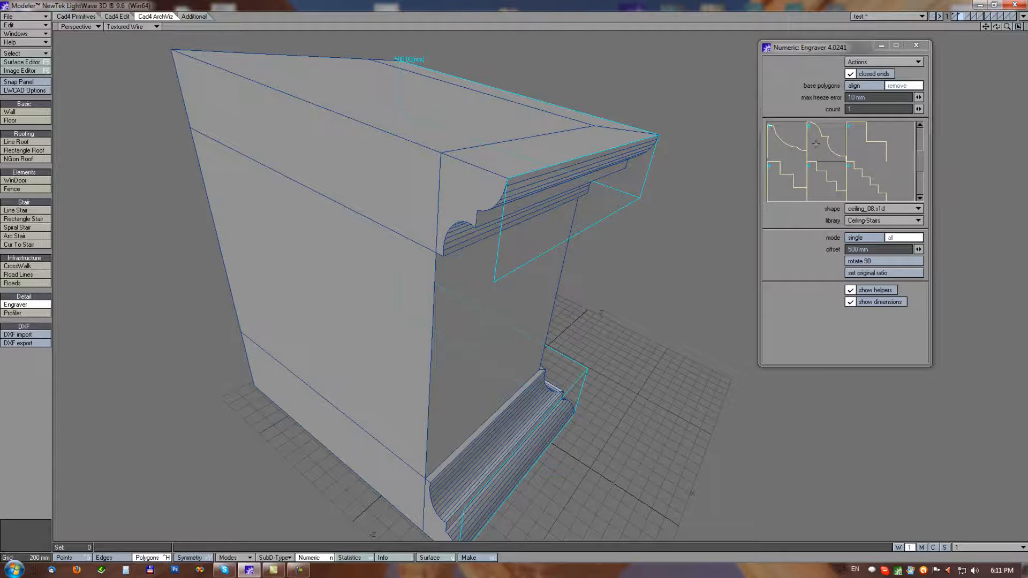
Set the lower moulding's offset to 740 mm and the upper moulding's offset to 600 mm individually
left_click_drag(623, 402, 505, 231, "alt")
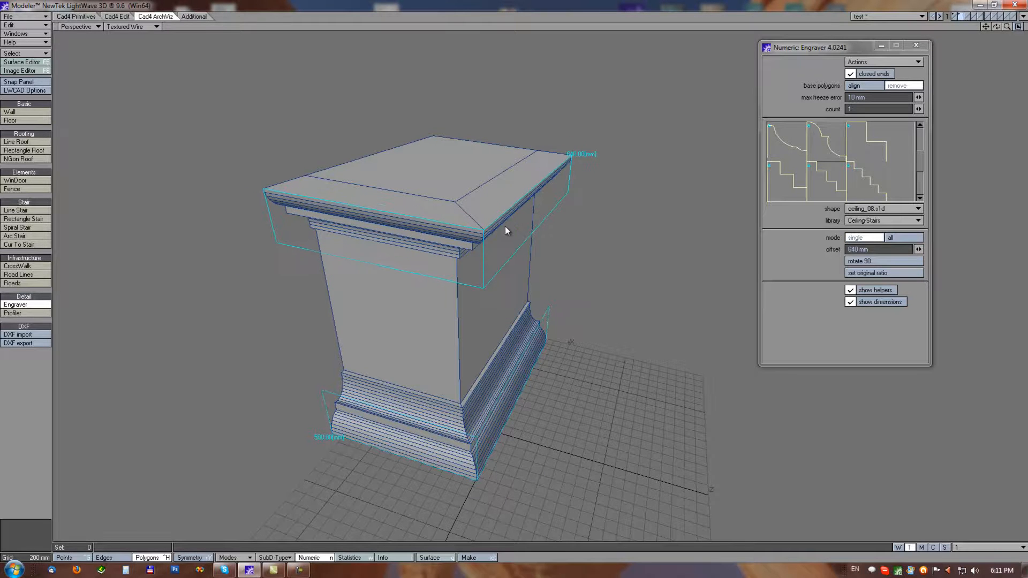
left_click_drag(493, 424, 518, 426)
mouse_move(590, 257)
left_mouse_down()
mouse_move(642, 259)
mouse_move(585, 259)
left_mouse_up()
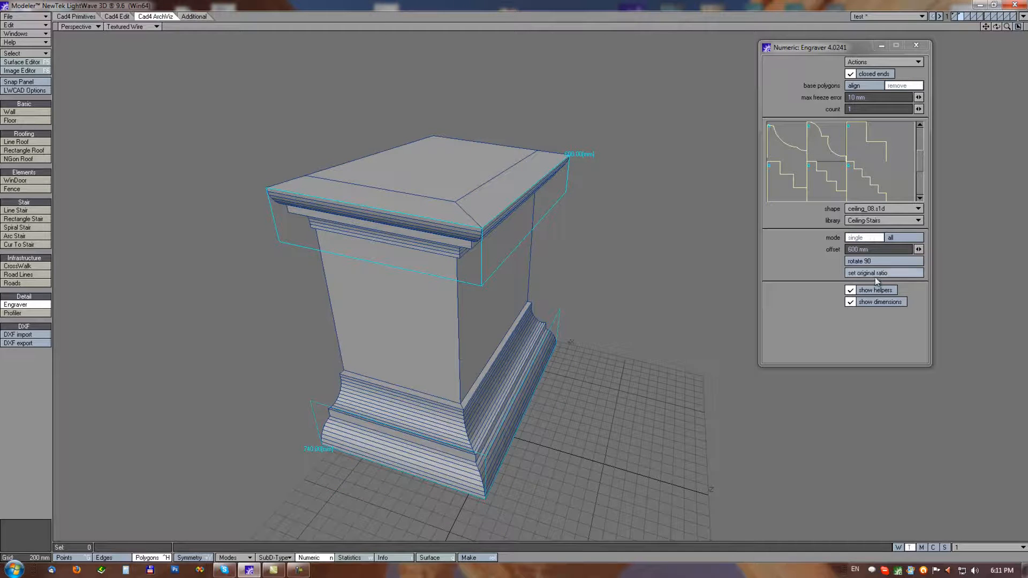
Rotate the upper moulding's profile in 90-degree turns until it flares downward and outward, and apply its original ratio
left_click(862, 261)
left_click(862, 261)
left_click_drag(459, 275, 482, 226, "alt")
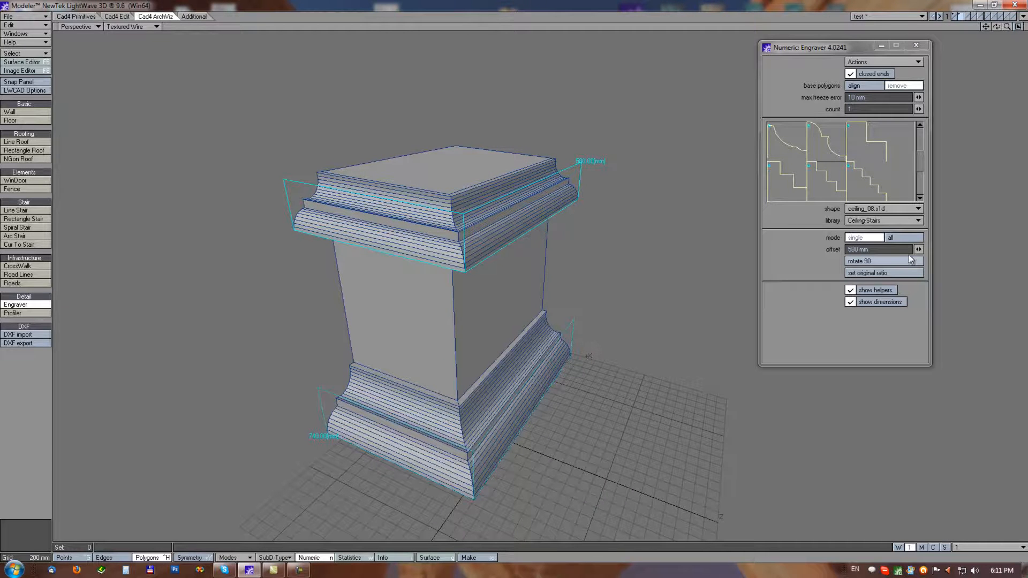
left_click_drag(920, 252, 91, 162)
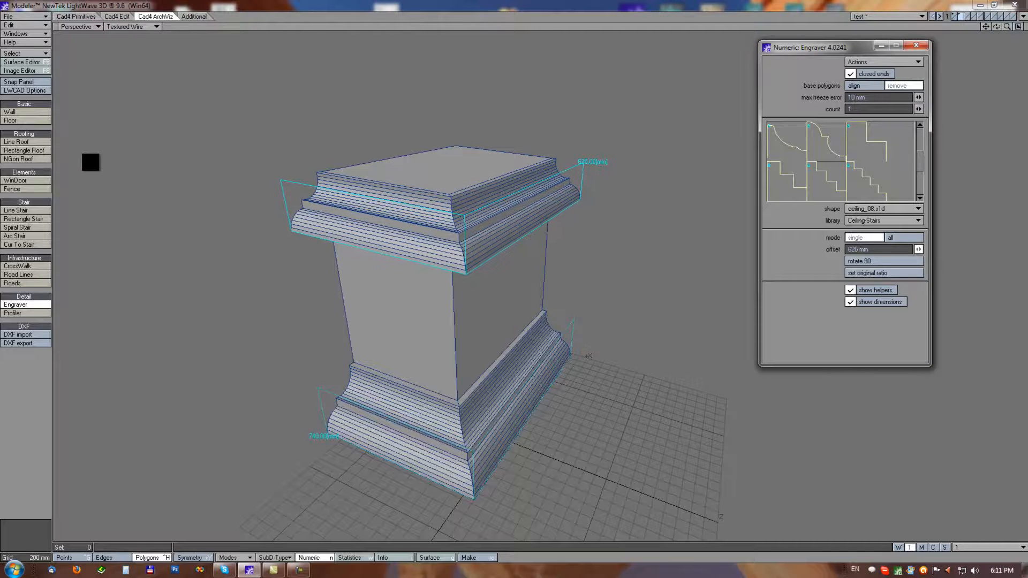
left_click(863, 272)
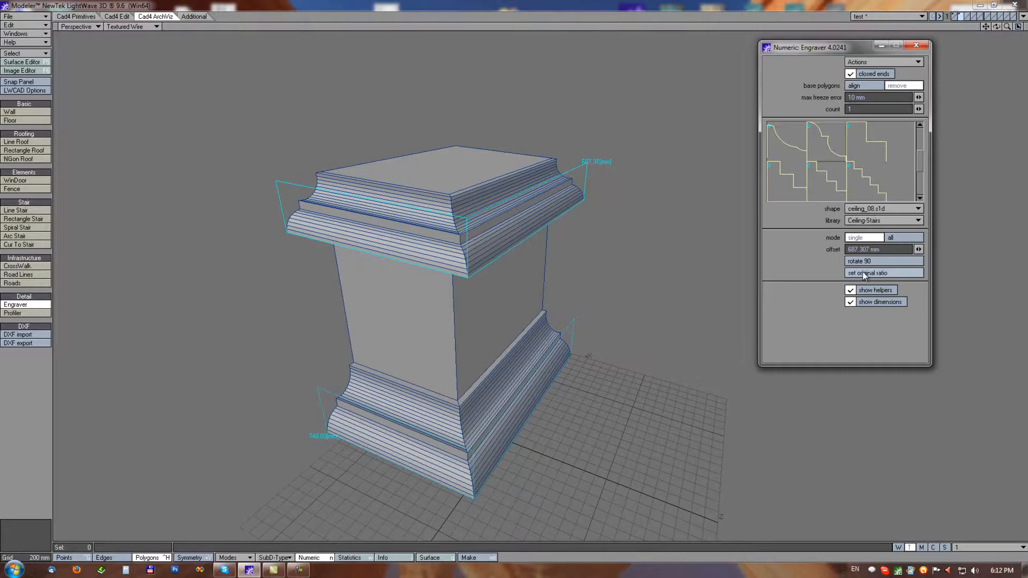
left_click_drag(460, 193, 512, 199, "alt")
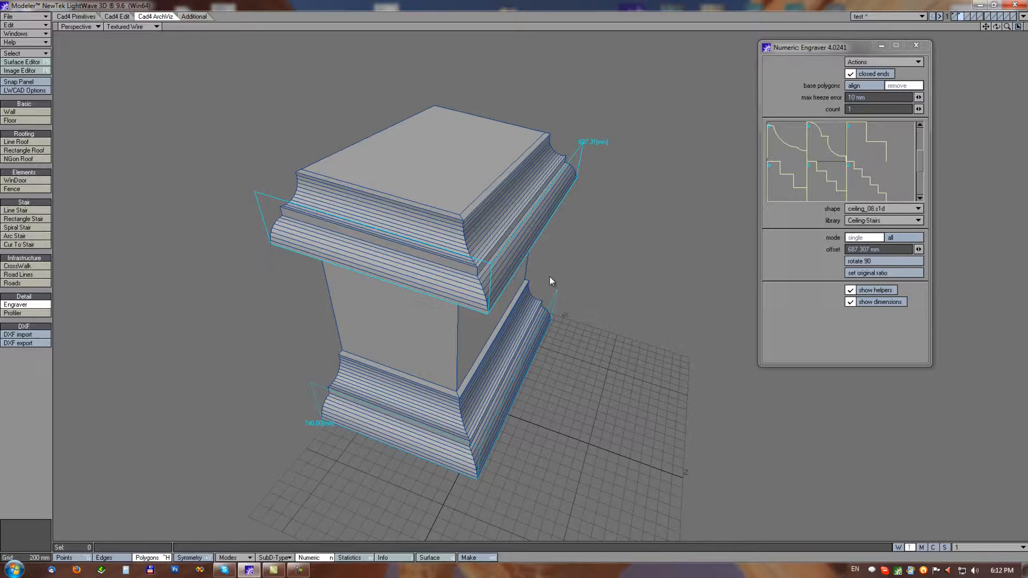
Turn the mouldings' closed ends off and back on, inspecting the exposed end of the upper moulding
left_click_drag(574, 381, 586, 187, "alt")
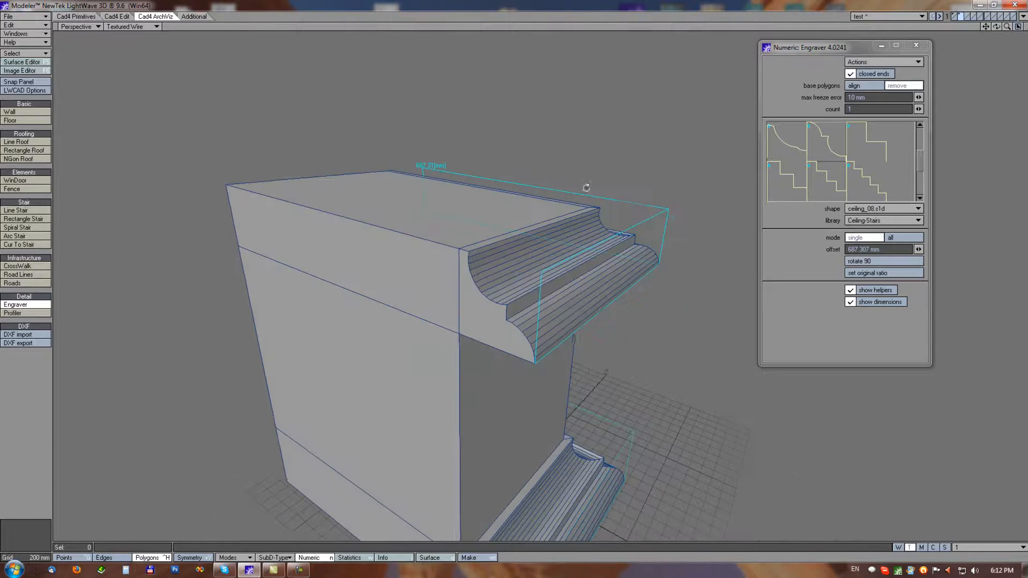
left_click(851, 74)
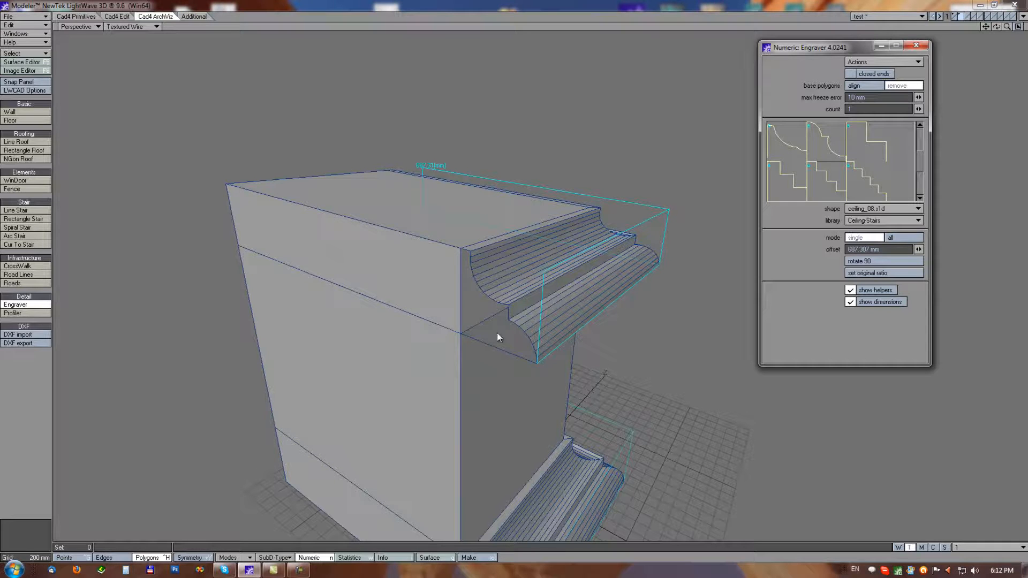
left_click(851, 74)
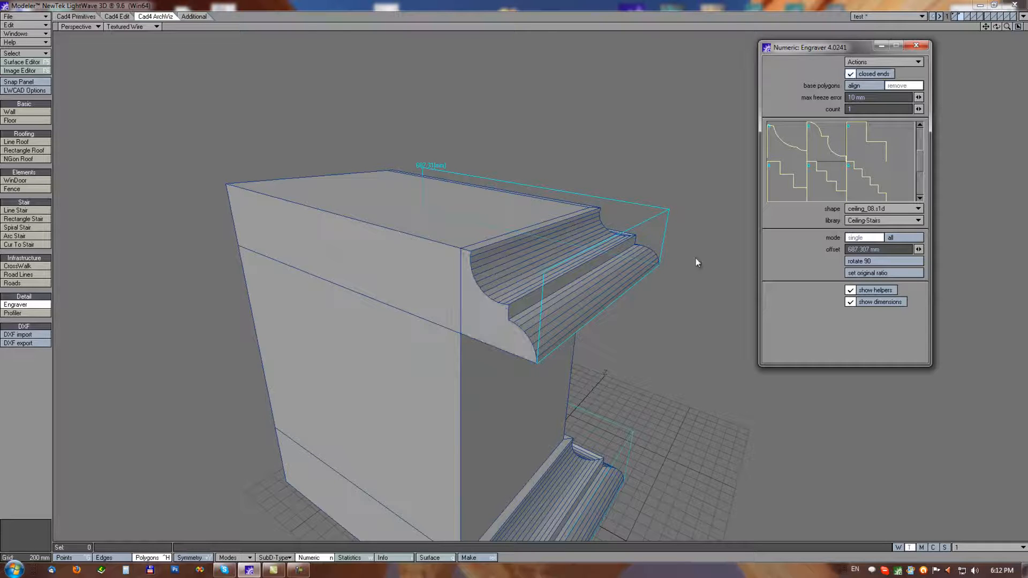
left_click_drag(601, 359, 576, 328, "alt")
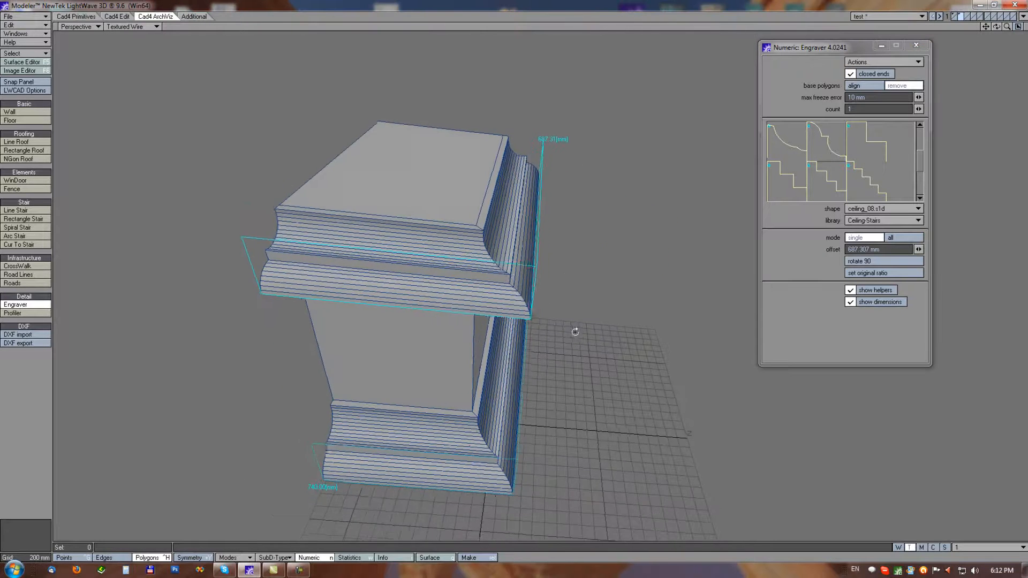
Try a profile count of 3 on the mouldings and return the count to 1
left_click_drag(919, 109, 926, 110)
left_click_drag(583, 266, 704, 304, "alt")
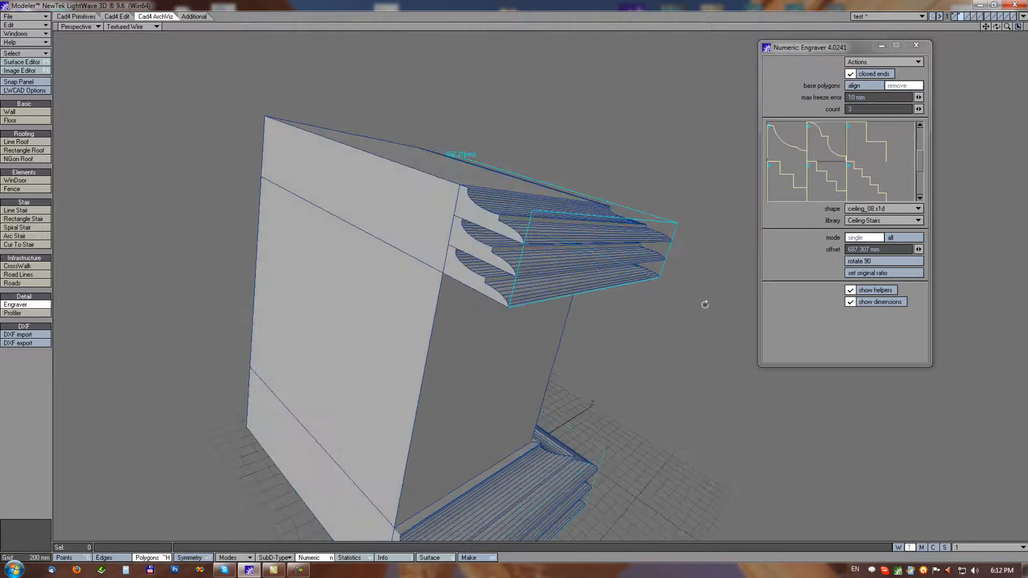
left_click_drag(918, 110, 91, 162)
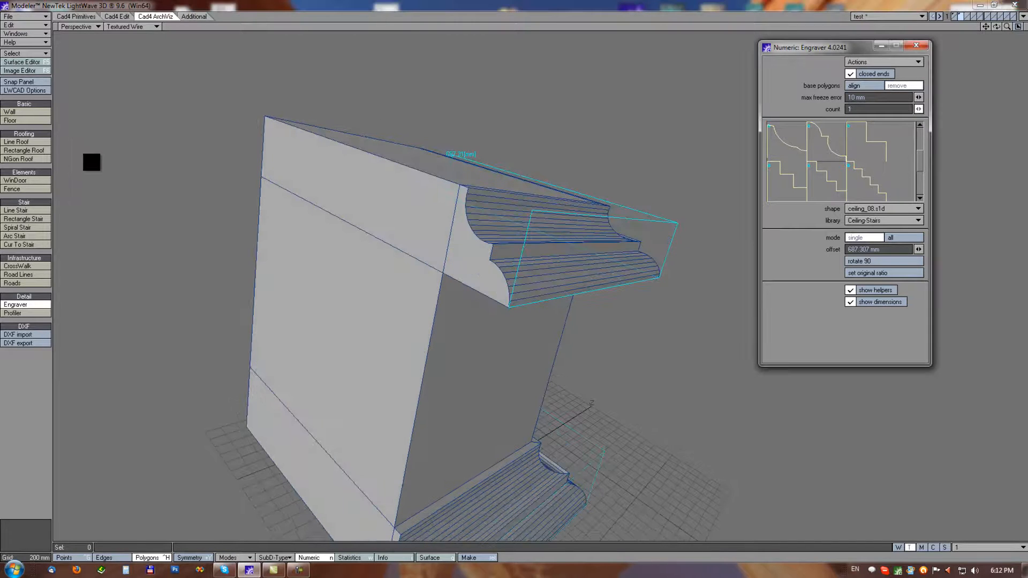
left_click_drag(555, 345, 424, 348, "alt")
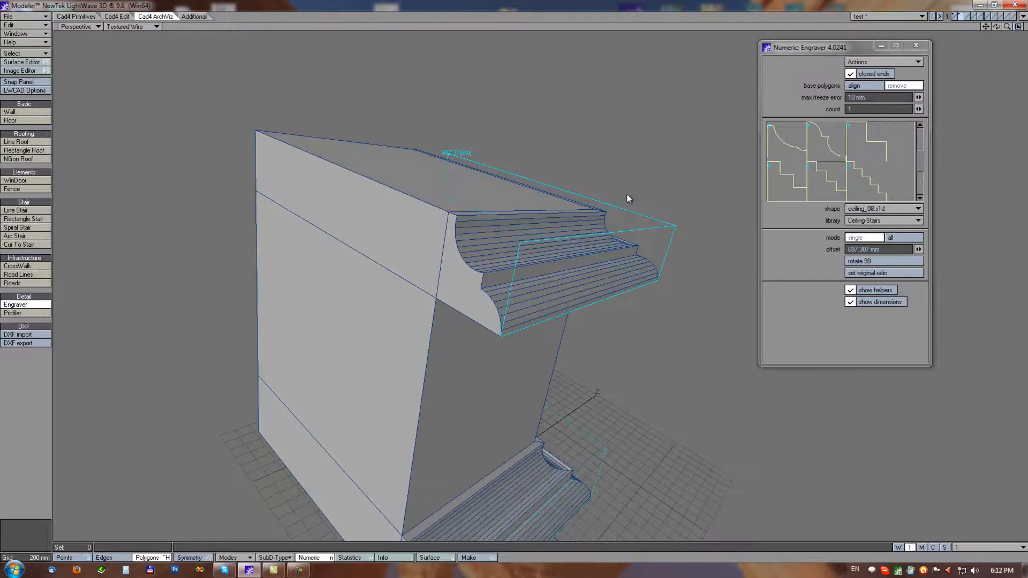
Coarsen the mouldings' curve segmentation by setting the max freeze error to 34 mm
left_click_drag(919, 100, 93, 162)
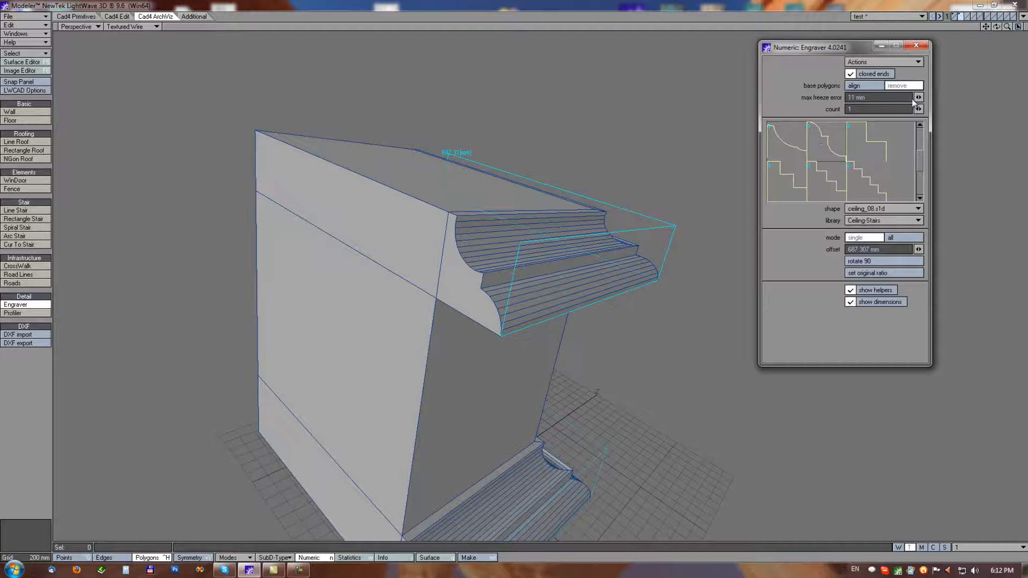
left_click_drag(919, 98, 95, 162)
left_click_drag(690, 314, 526, 234, "alt")
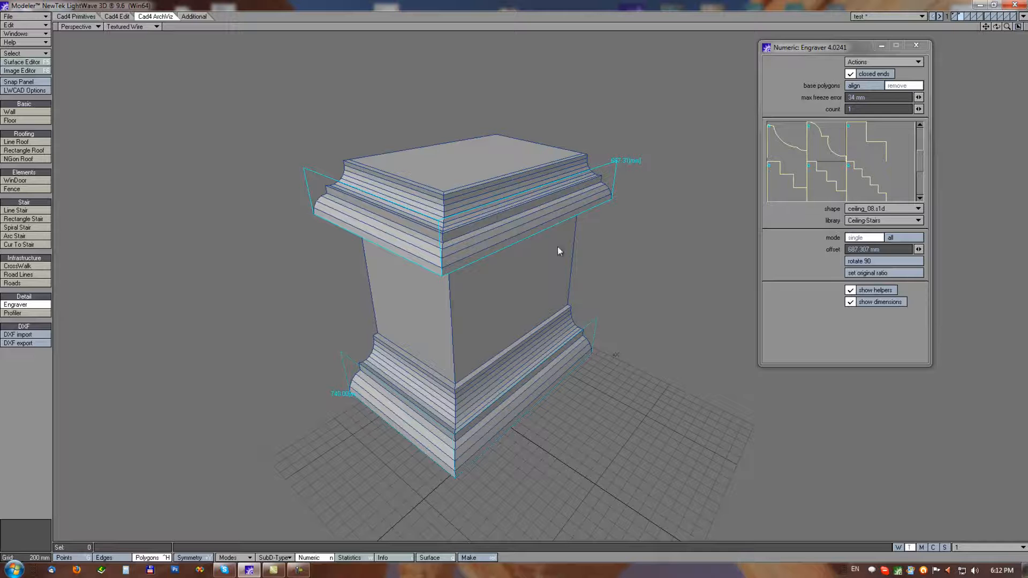
left_click_drag(493, 268, 523, 278, "alt")
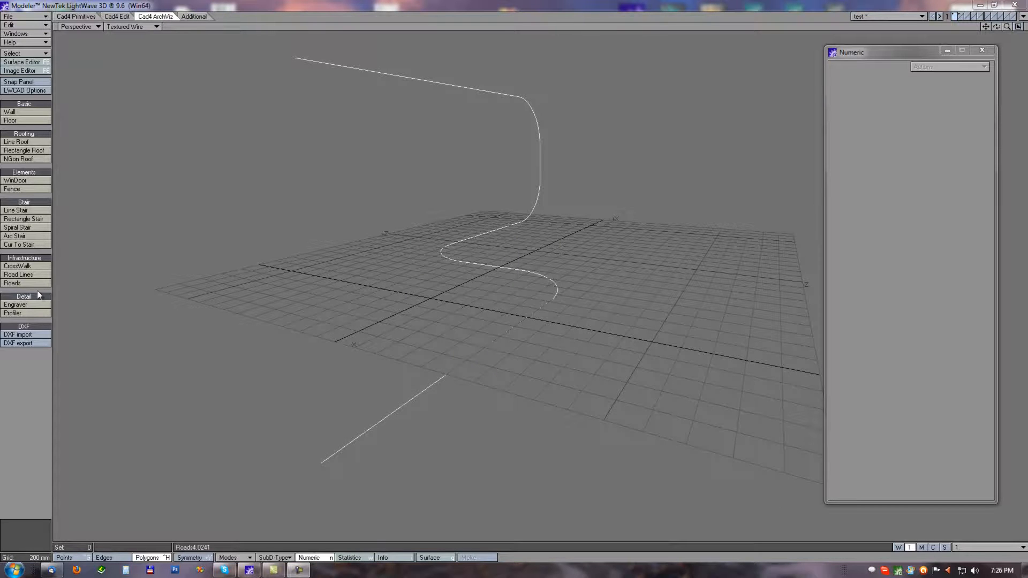
Sweep the ornament_05.s2d shape along the curved rail with Profiler at a 500 mm radius
left_click(19, 313)
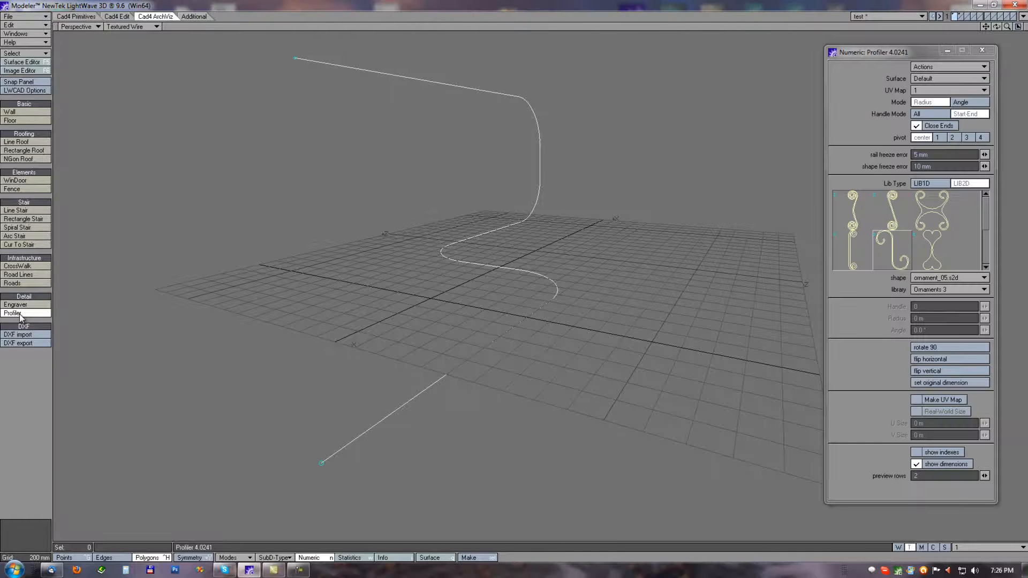
left_click_drag(606, 227, 648, 239, "alt")
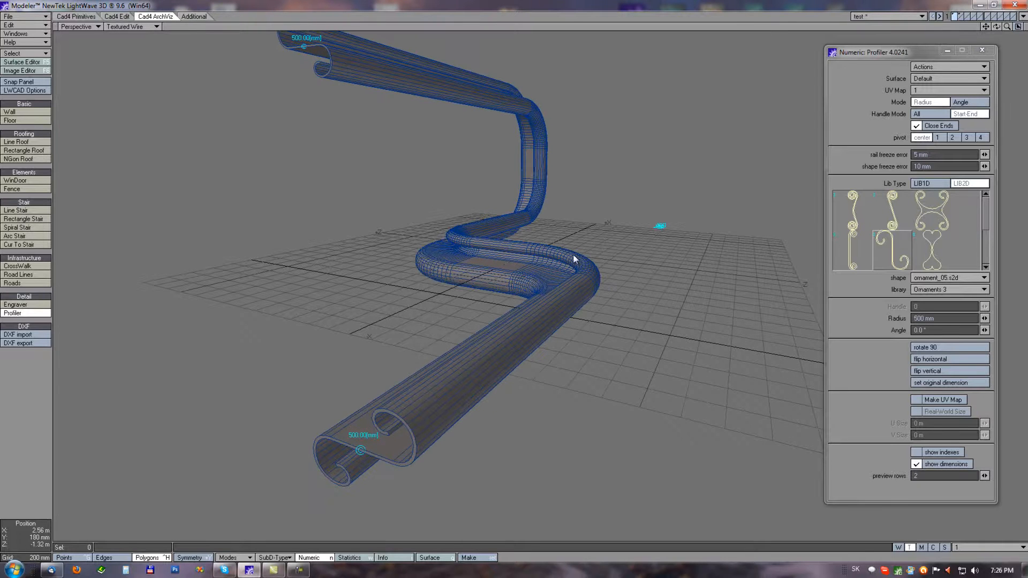
left_click_drag(608, 209, 566, 260, "alt")
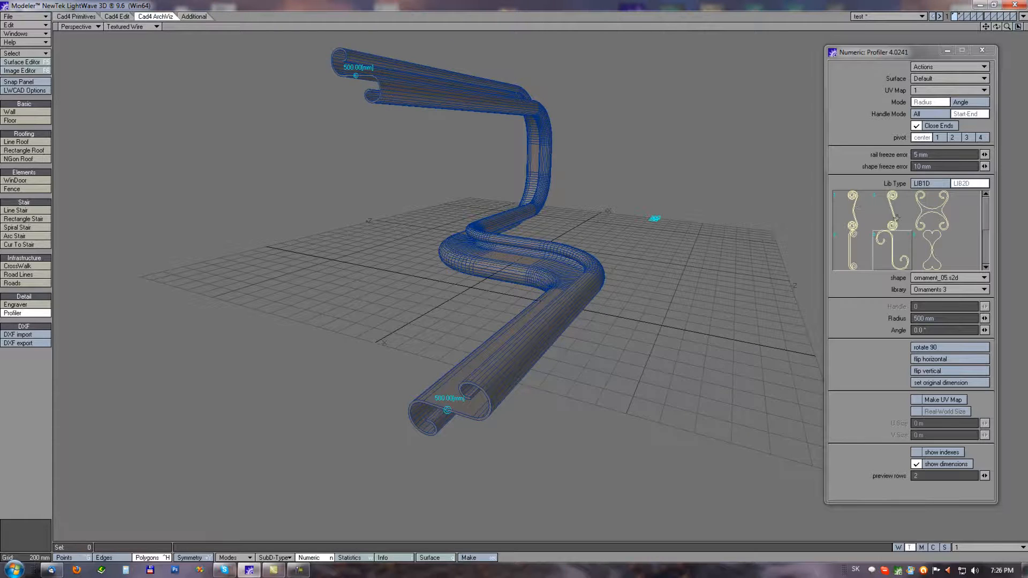
Try the LIB1D library's molding_03.s1d shape on the rail and return to the LIB2D ornament shape
left_click(922, 184)
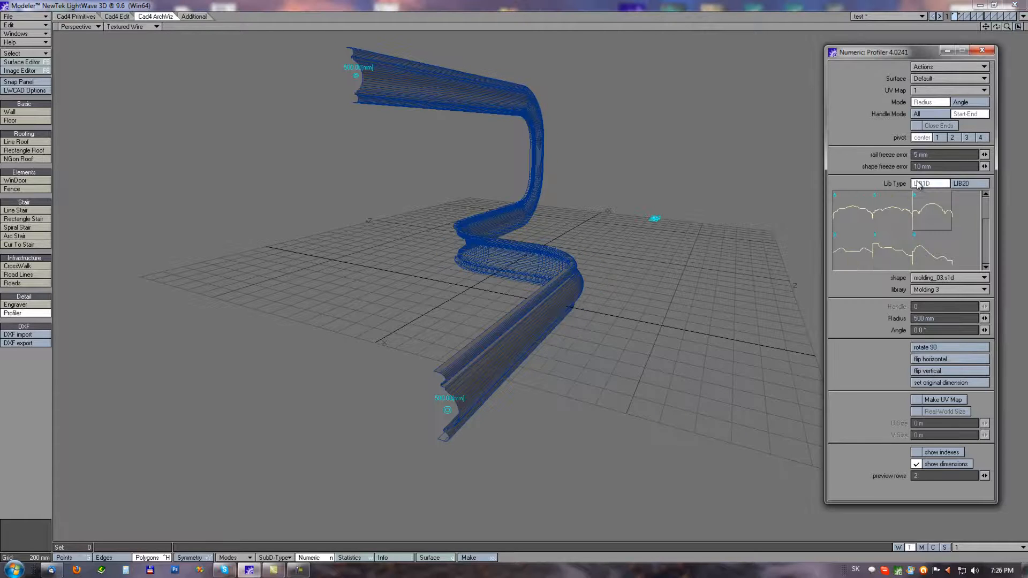
left_click(961, 184)
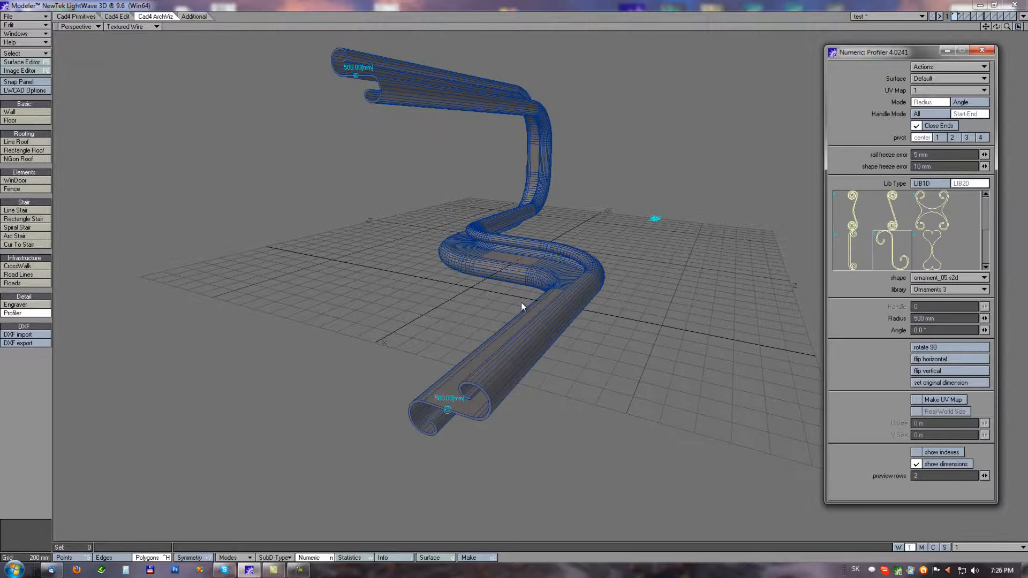
left_click_drag(609, 208, 598, 233, "alt")
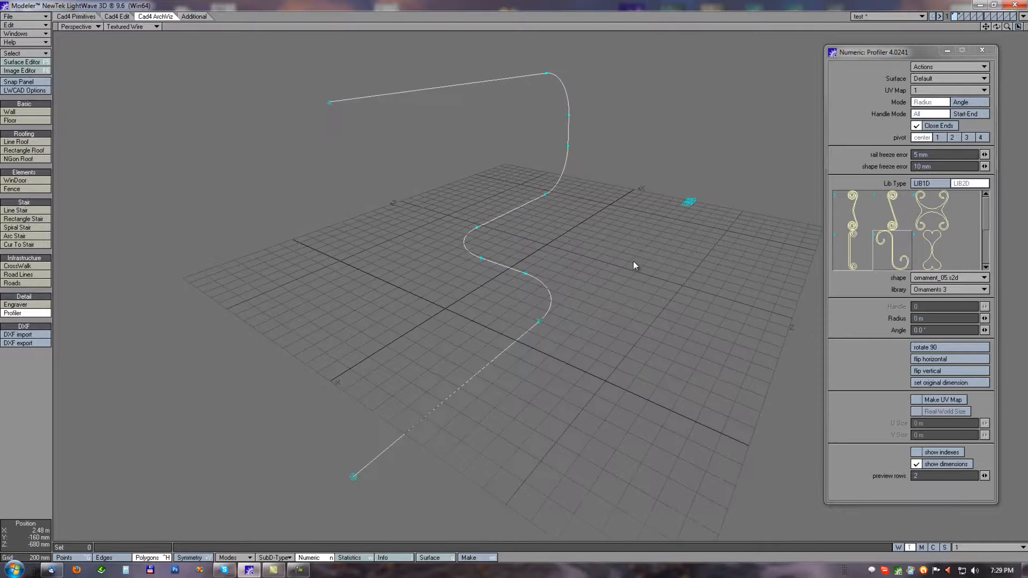
Sweep the ornament_05.s2d shape along the rail with handles at all points and adjust the radius to 640 mm
left_click_drag(673, 262, 662, 263)
left_click_drag(605, 405, 573, 411, "alt")
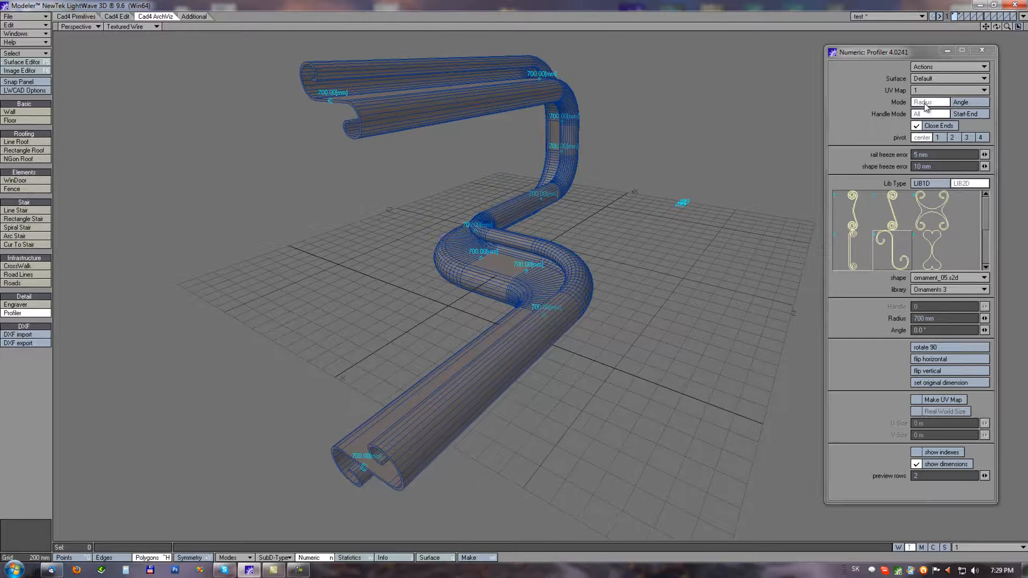
left_click(969, 102)
left_click(917, 101)
left_click_drag(620, 234, 414, 397)
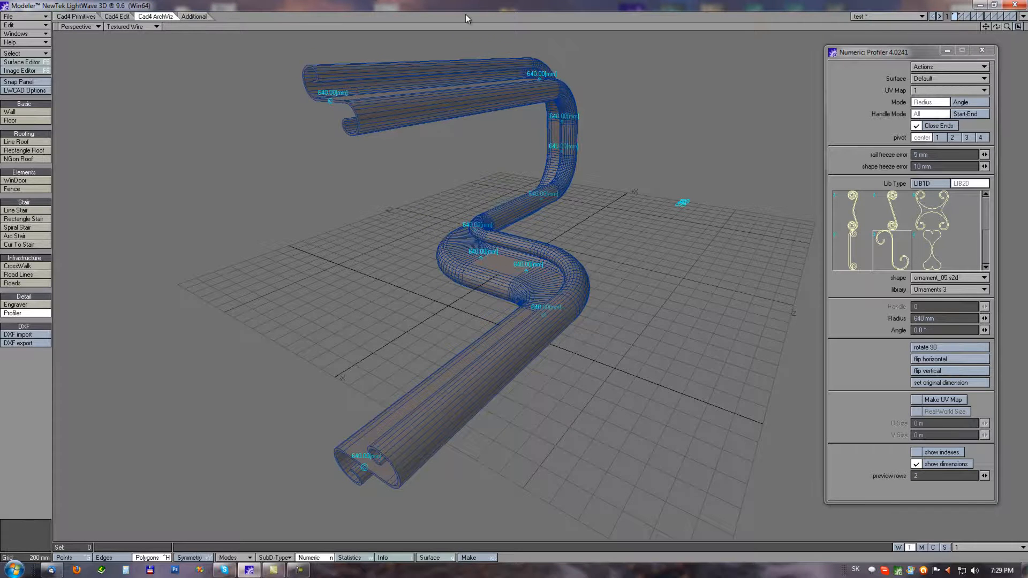
Switch the handles to Angle mode and adjust the swept profile's rotation
left_click(975, 102)
mouse_move(595, 222)
left_mouse_down()
mouse_move(718, 229)
mouse_move(554, 221)
mouse_move(499, 233)
mouse_move(599, 236)
mouse_move(589, 236)
left_mouse_up()
left_click(18, 535)
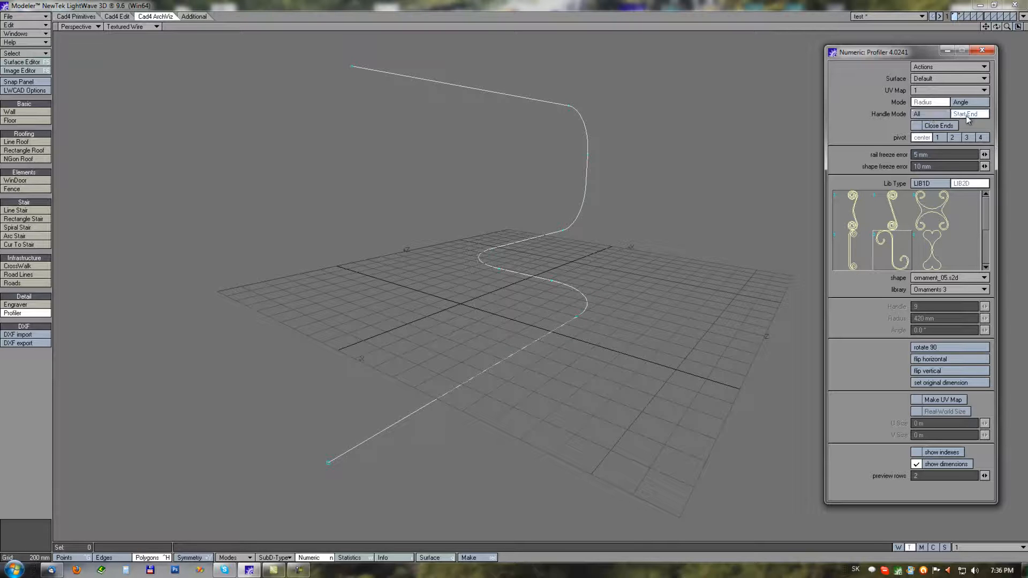
Set the handle mode to All and sweep the ornament_05.s2d shape along the bare rail at a 560 mm radius
left_click_drag(596, 339, 560, 354, "alt")
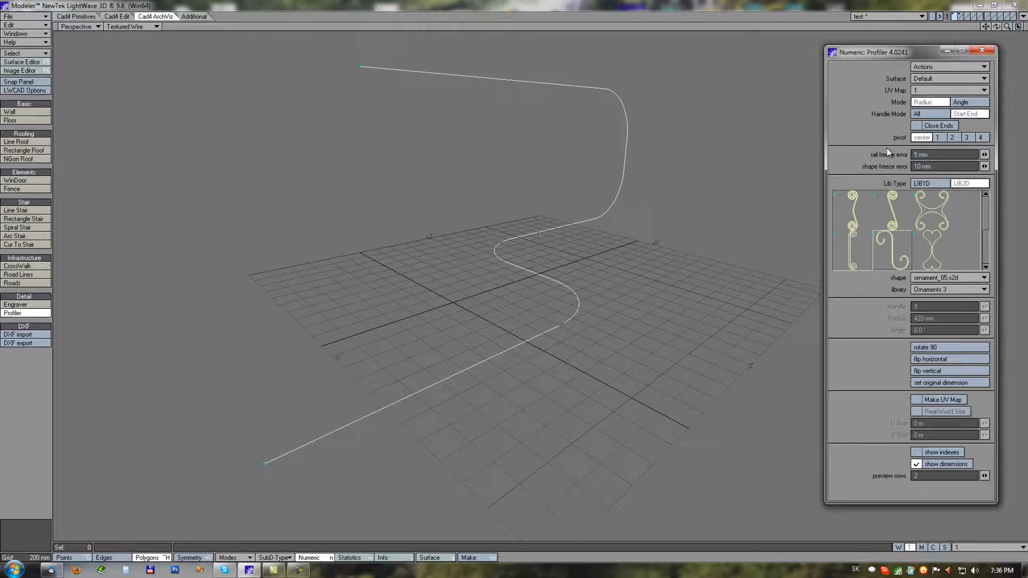
left_click(920, 114)
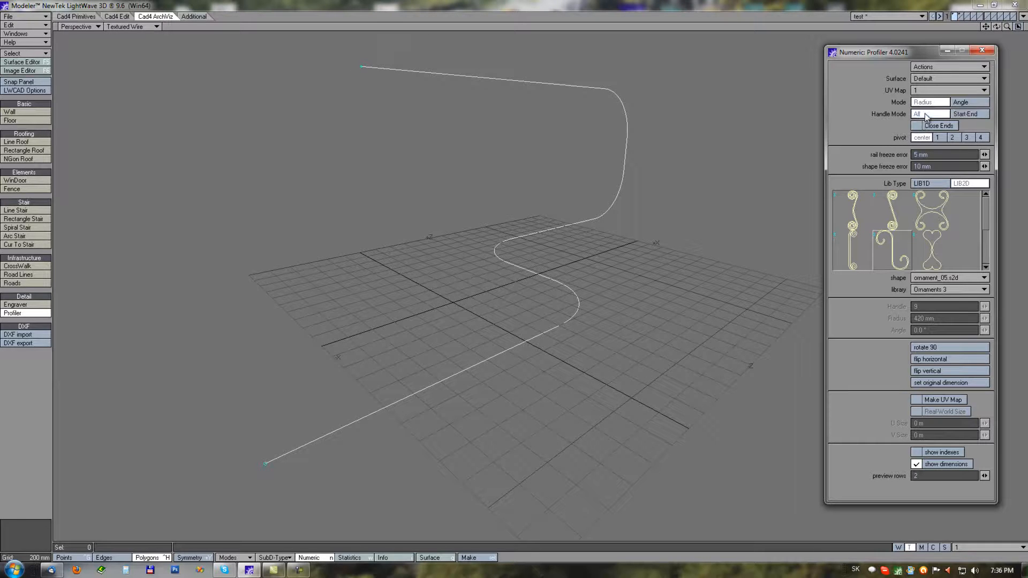
left_click_drag(412, 285, 477, 300)
left_click_drag(500, 377, 593, 337, "alt")
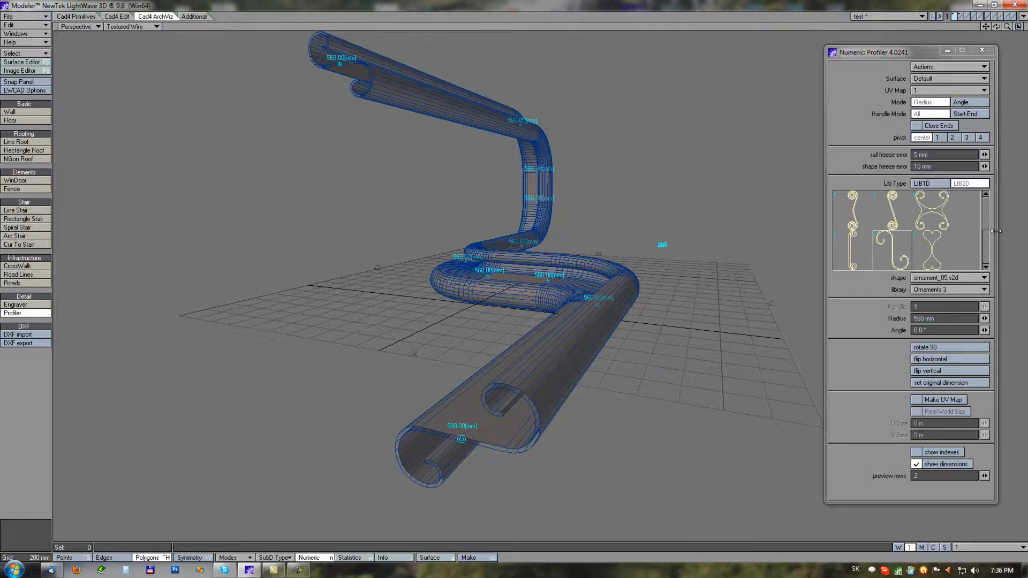
Change the swept profile to ornament_06.s2d from the Ornaments 2 library and close its ends
left_click(949, 294)
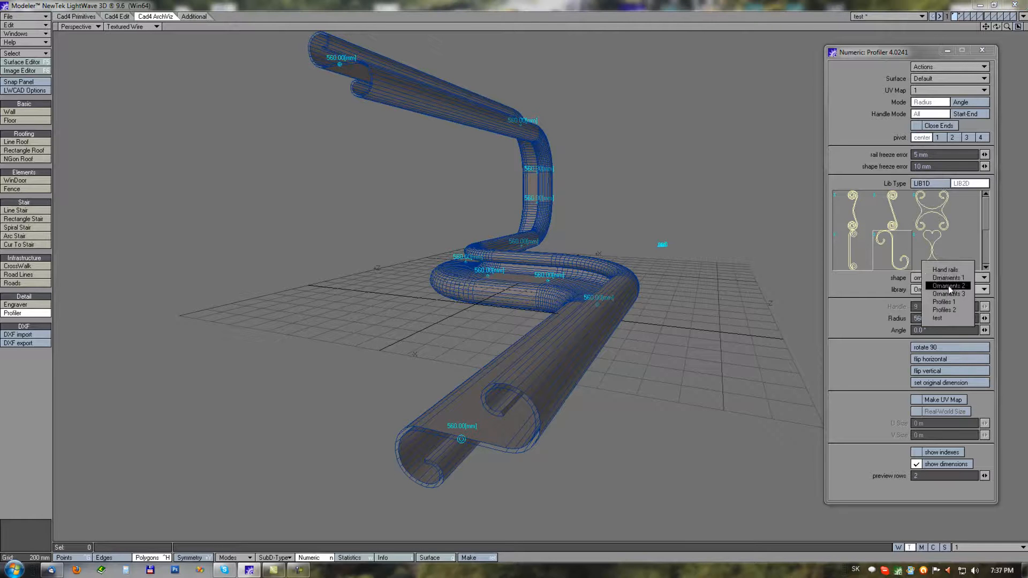
left_click(948, 287)
left_click_drag(449, 378, 455, 341, "alt")
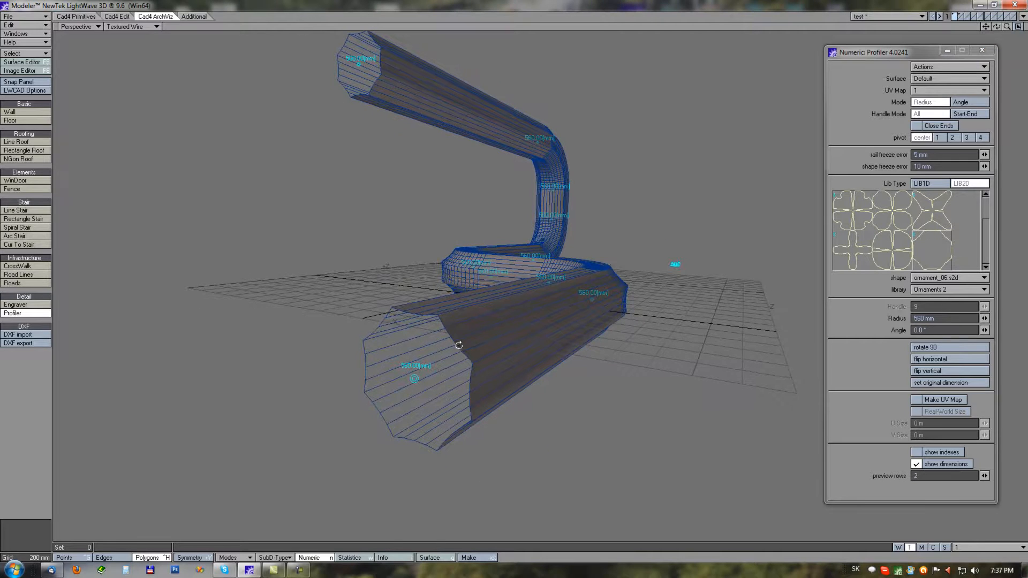
left_click(917, 126)
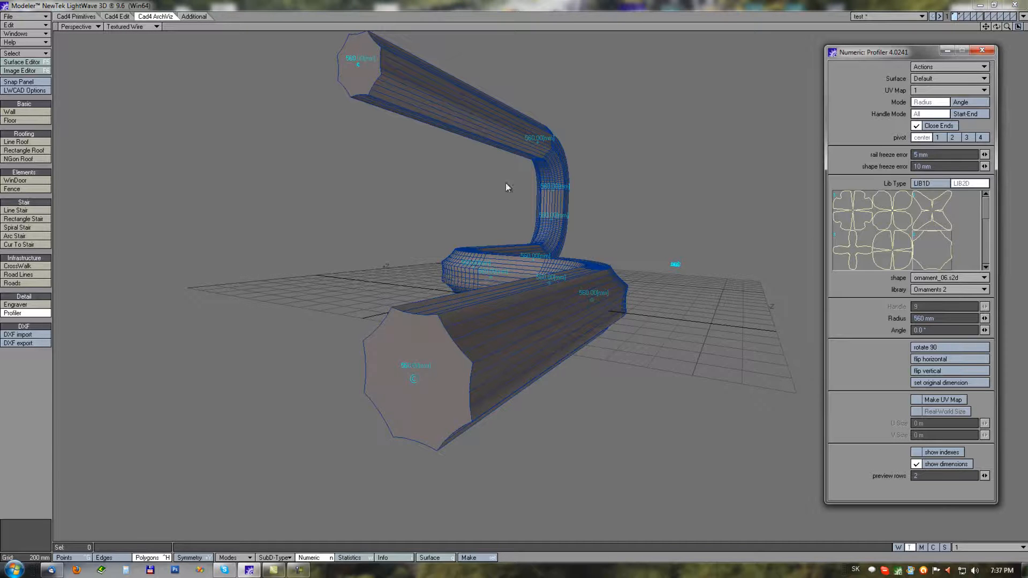
left_click_drag(564, 246, 541, 254, "alt")
left_click_drag(619, 249, 594, 285, "alt")
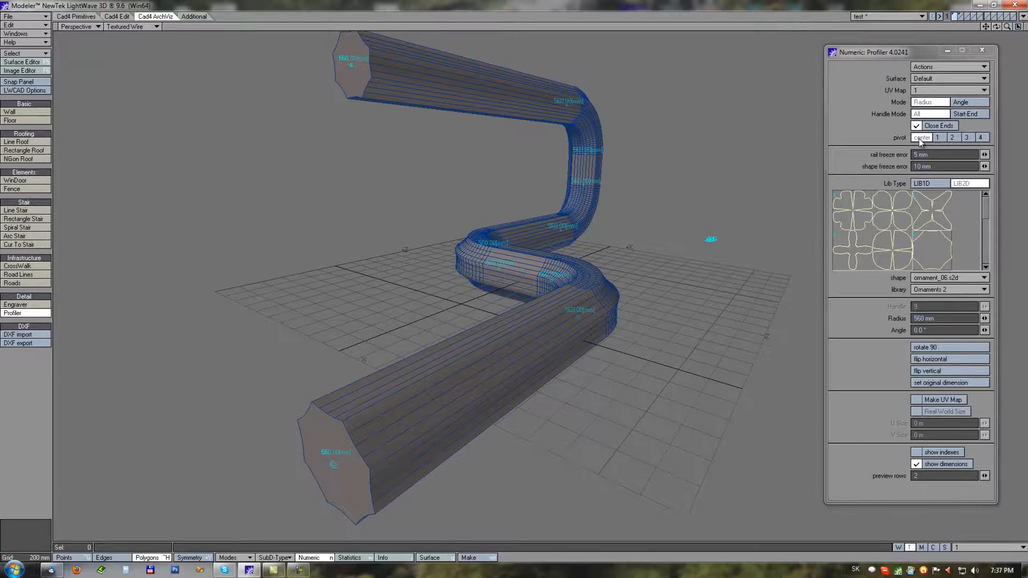
Try pivots 1 to 4 for the swept profile and return the pivot to center
left_click_drag(592, 392, 502, 297, "alt")
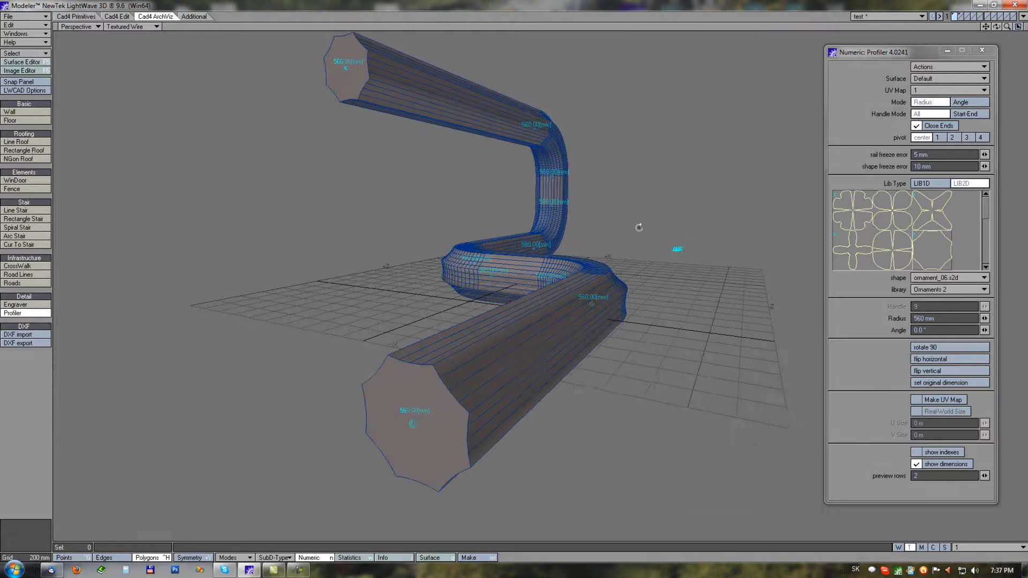
left_click(940, 139)
left_click(953, 138)
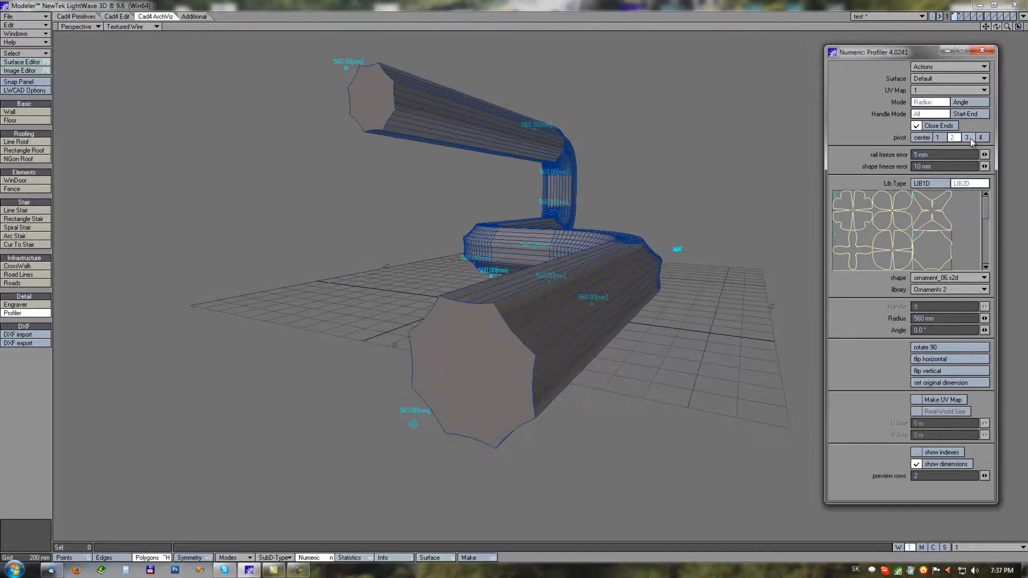
left_click(969, 138)
left_click(982, 138)
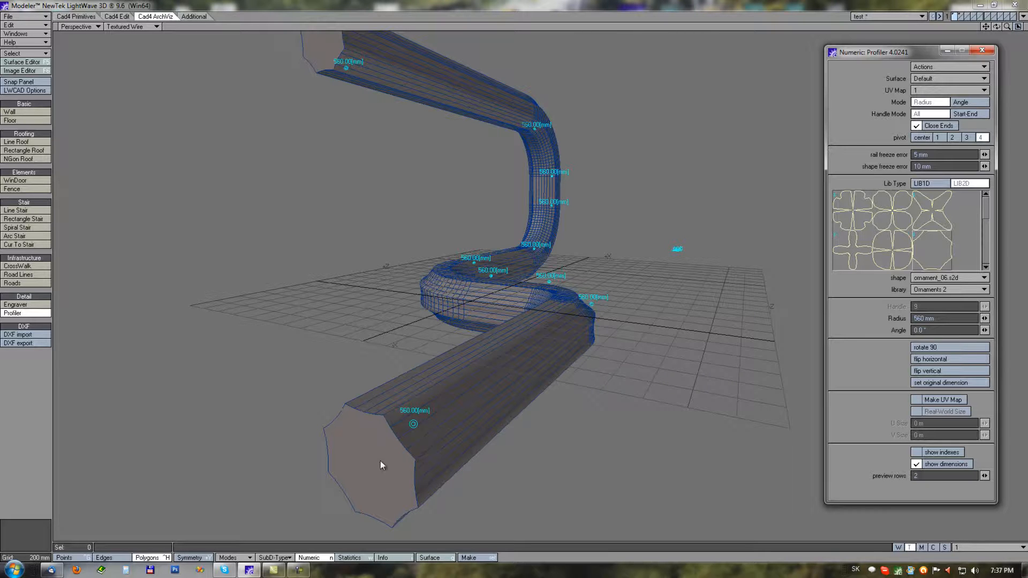
left_click(922, 138)
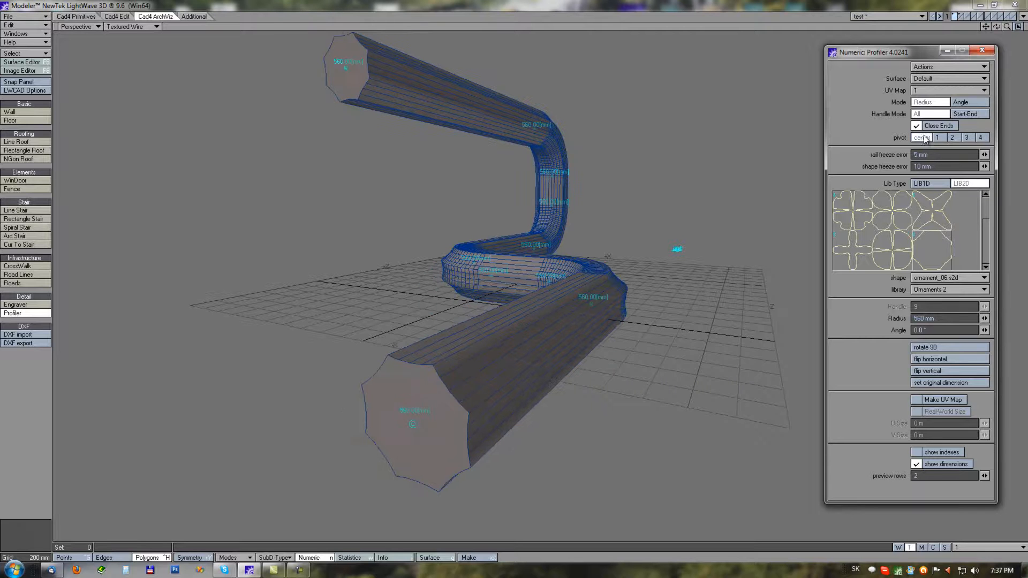
left_click_drag(543, 368, 519, 370, "alt")
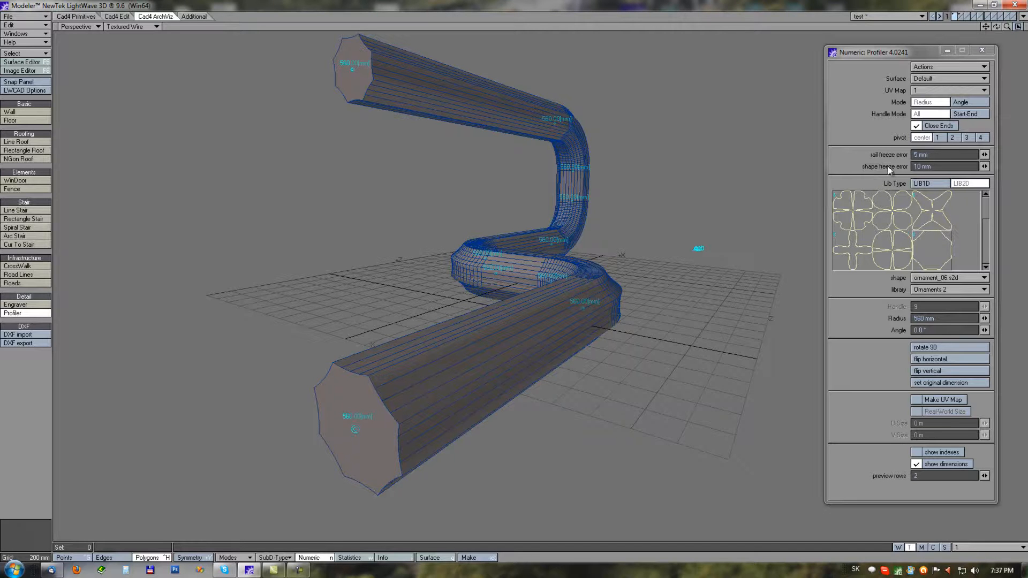
Try the molding_03.s1d profile from the LIB1D library type on the rail and switch back to LIB2D
left_click_drag(661, 294, 583, 345, "alt")
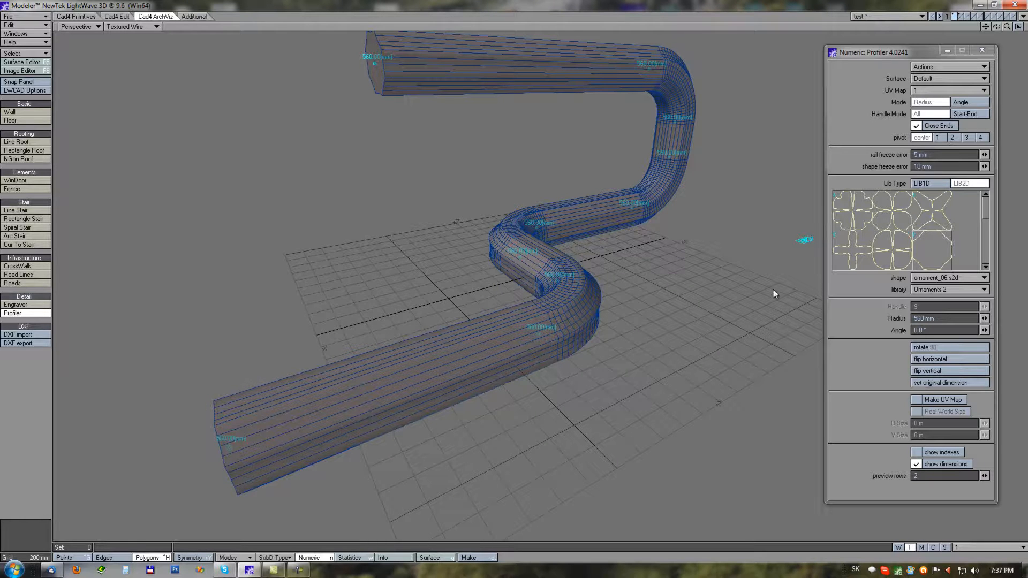
left_click(921, 183)
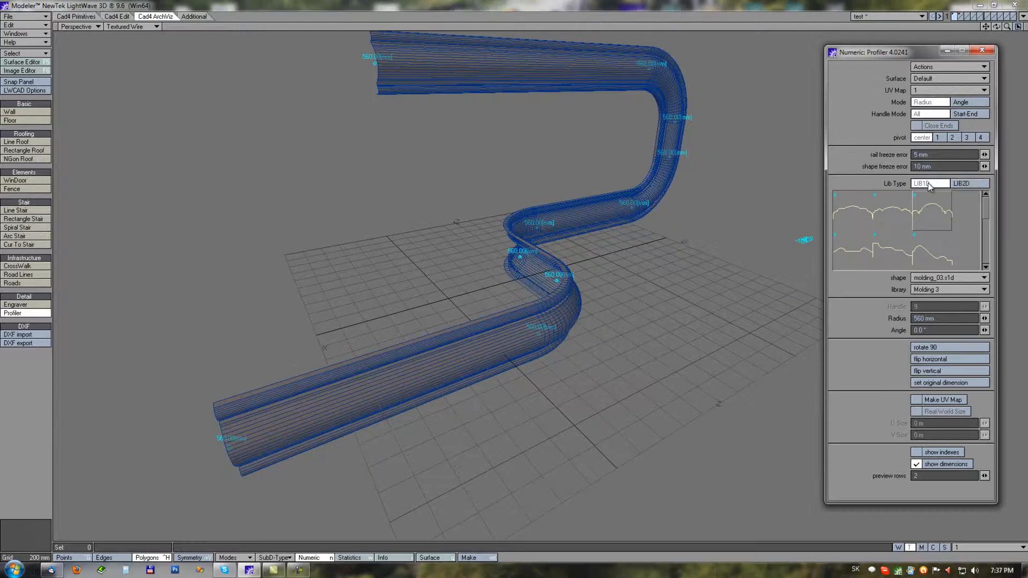
left_click(968, 184)
left_click_drag(633, 379, 620, 237, "alt")
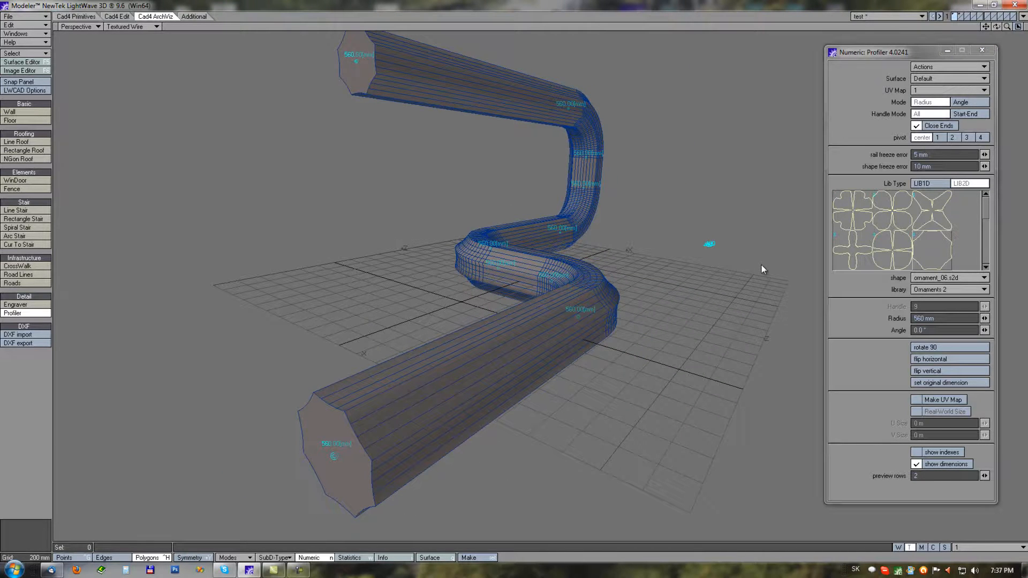
Change the swept profile to ornament_05.s2d from the Ornaments 3 library
left_click(930, 292)
left_click(934, 300)
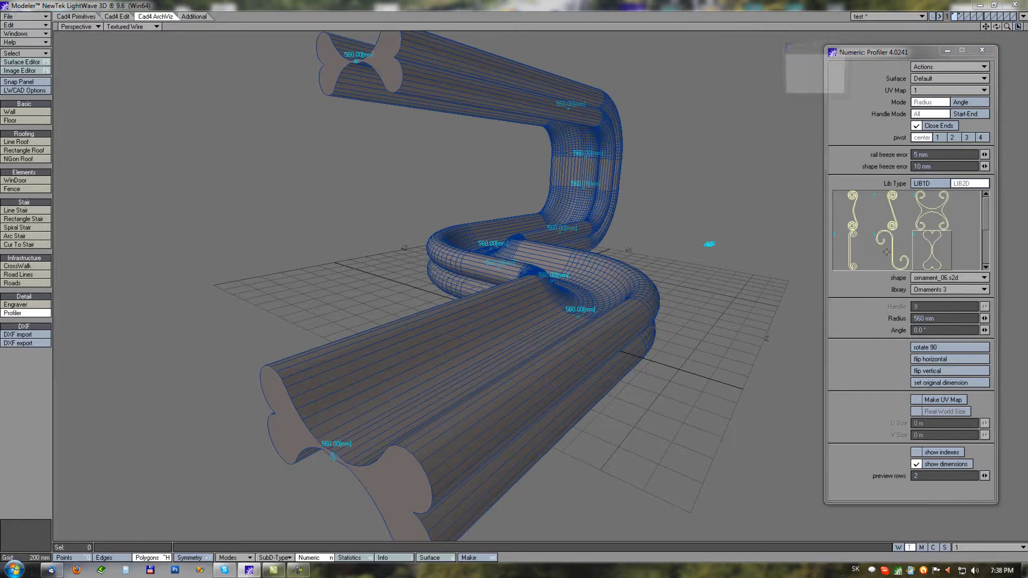
left_click(887, 252)
left_click_drag(426, 403, 567, 346, "alt")
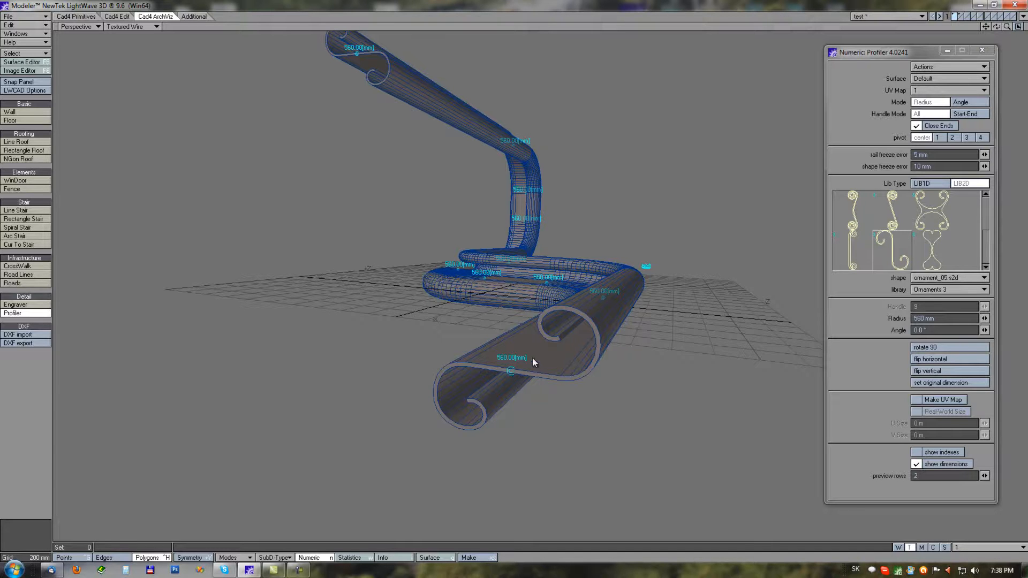
Rotate the swept profile in 90-degree increments to 270° and flip it horizontally and vertically
left_click(921, 349)
left_click(921, 349)
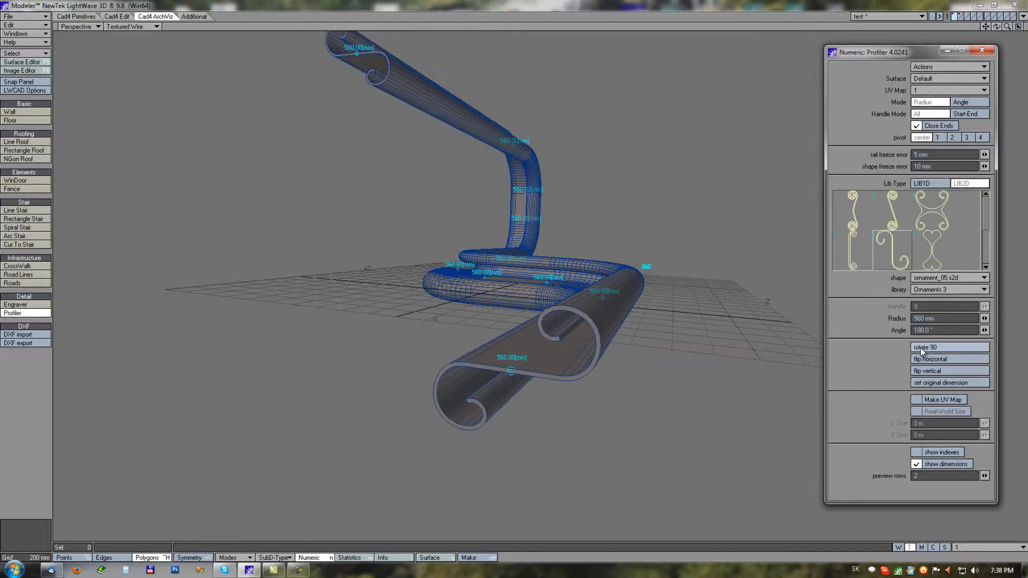
left_click(921, 349)
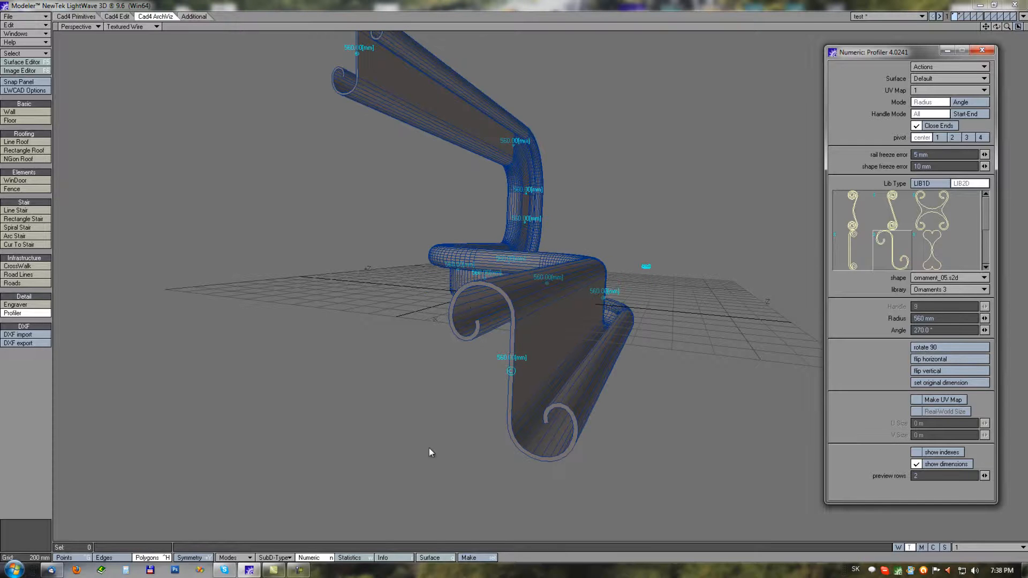
left_click(925, 359)
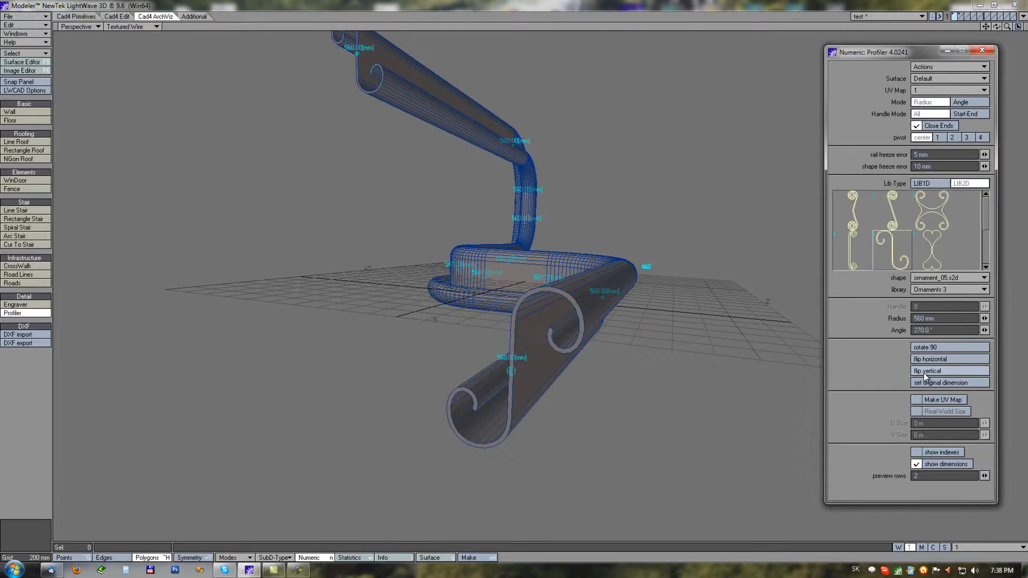
left_click(924, 372)
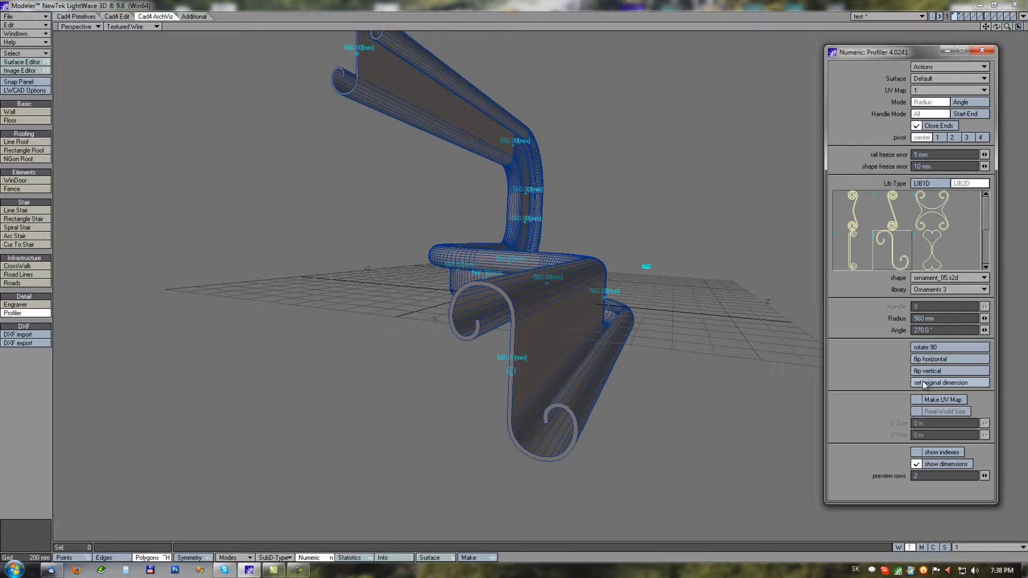
Set the swept profile to its original dimension and inspect it along the rail
left_click(923, 381)
mouse_move(532, 357)
left_mouse_down("ctrl+alt")
mouse_move(569, 347)
mouse_move(544, 348)
left_mouse_up("ctrl+alt")
left_click_drag(598, 236, 641, 230, "alt")
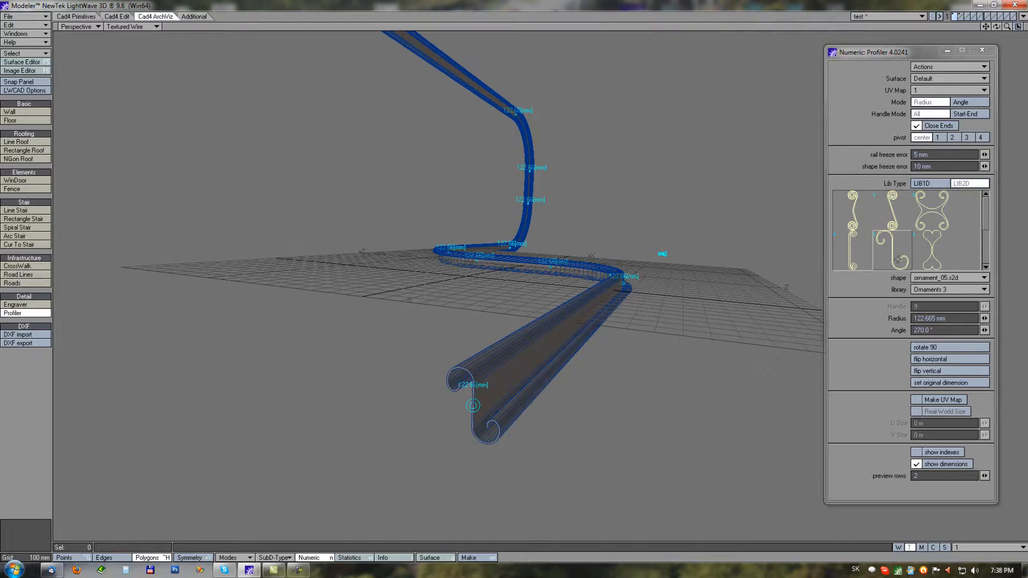
left_click_drag(642, 325, 604, 343, "alt")
left_click_drag(652, 270, 636, 270, "ctrl+alt")
Enlarge the profile at the first two rail handles to radii of about 483 mm and 503 mm
left_click_drag(567, 320, 406, 439, "alt")
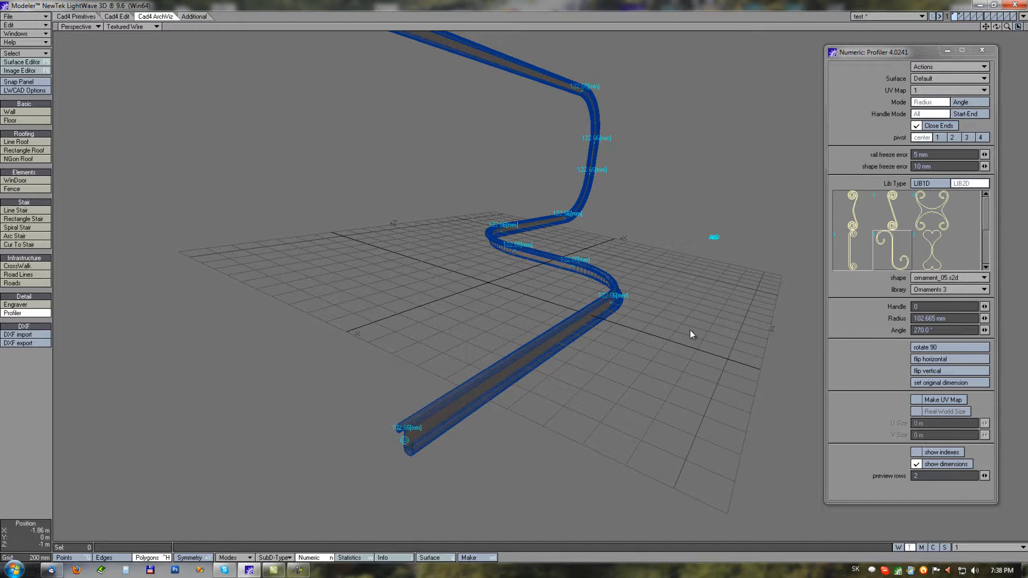
left_click(613, 308)
left_click_drag(468, 319, 508, 326)
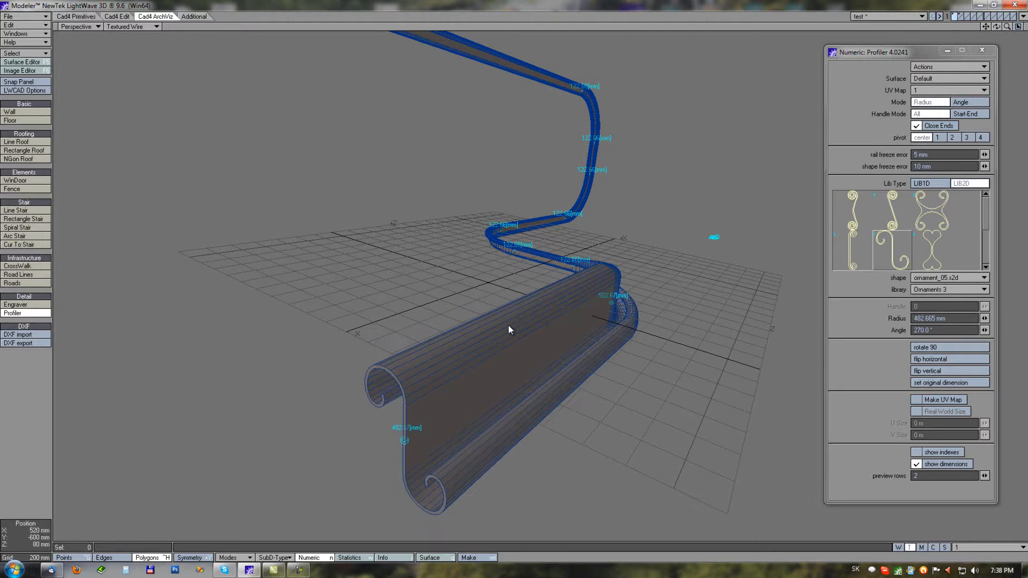
Sweep the ornament_05.s2d shape along the bare rail again at a uniform 680 mm radius and 0° angle
left_click_drag(682, 315, 551, 335, "alt")
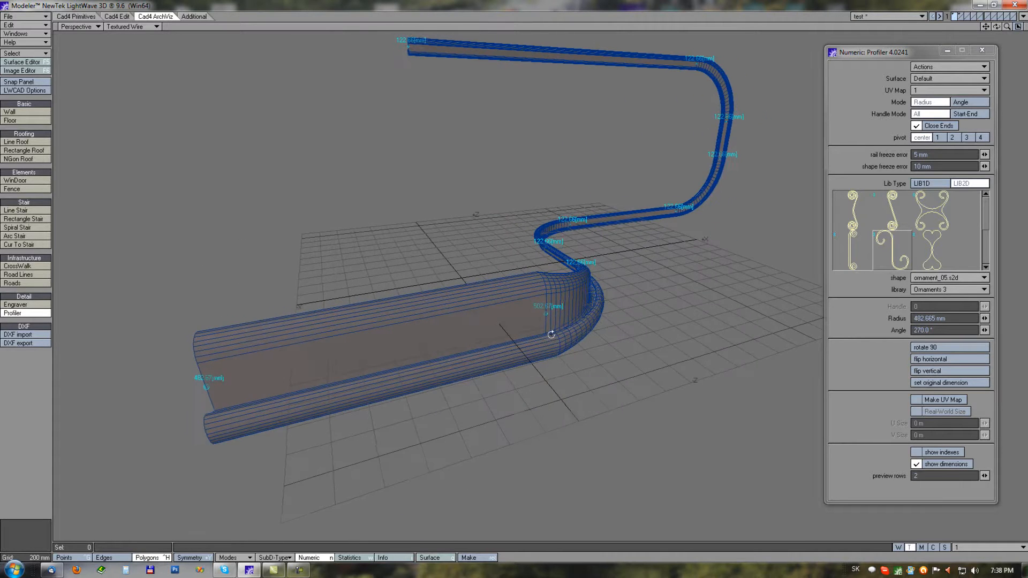
left_click(76, 516)
left_click_drag(377, 300, 457, 292)
left_click_drag(516, 393, 537, 395, "alt")
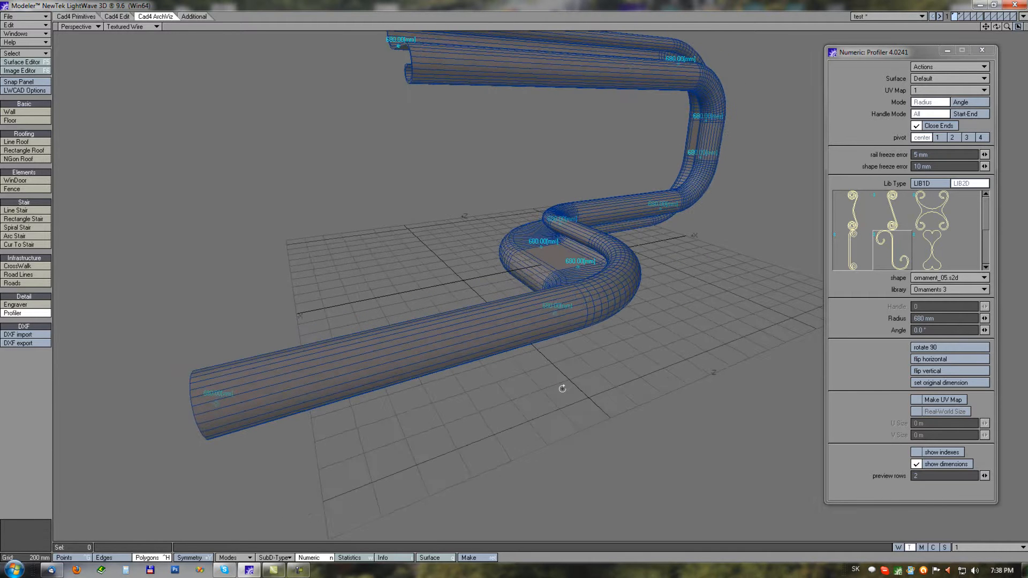
Generate a UV map for the swept profile using real-world size with U and V sizes of 1 m
left_click(920, 399)
left_click_drag(608, 340, 489, 354, "alt")
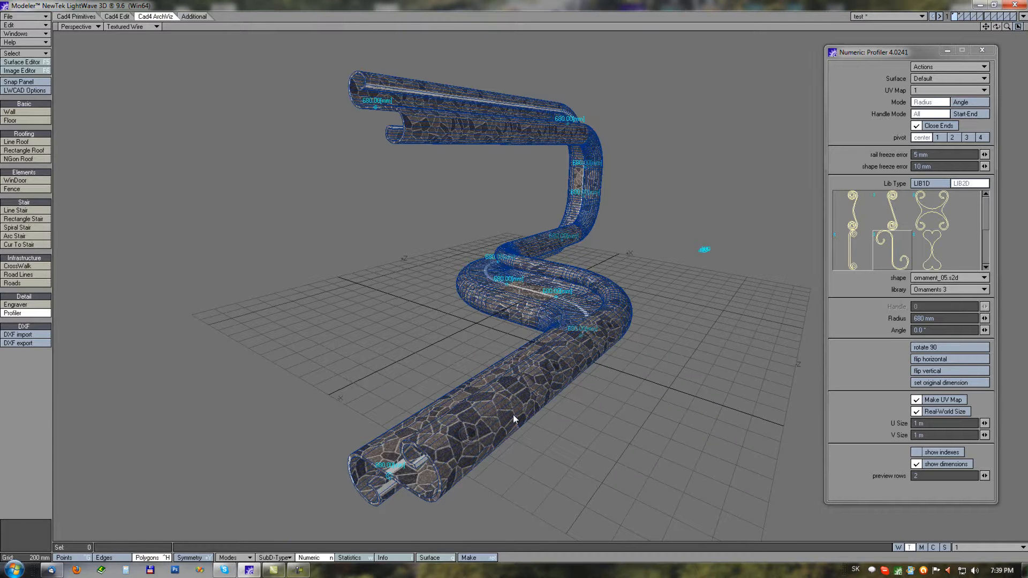